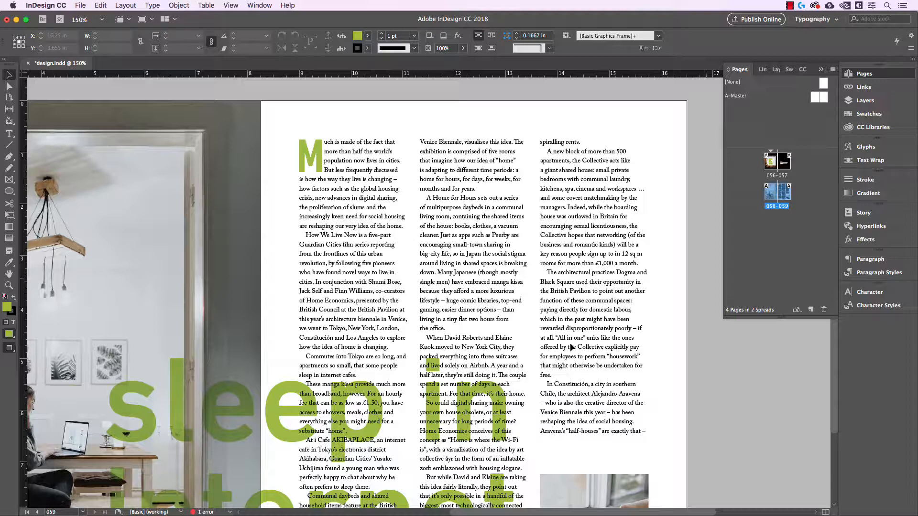
{"action": "double_click", "coordinate": [572, 384]}
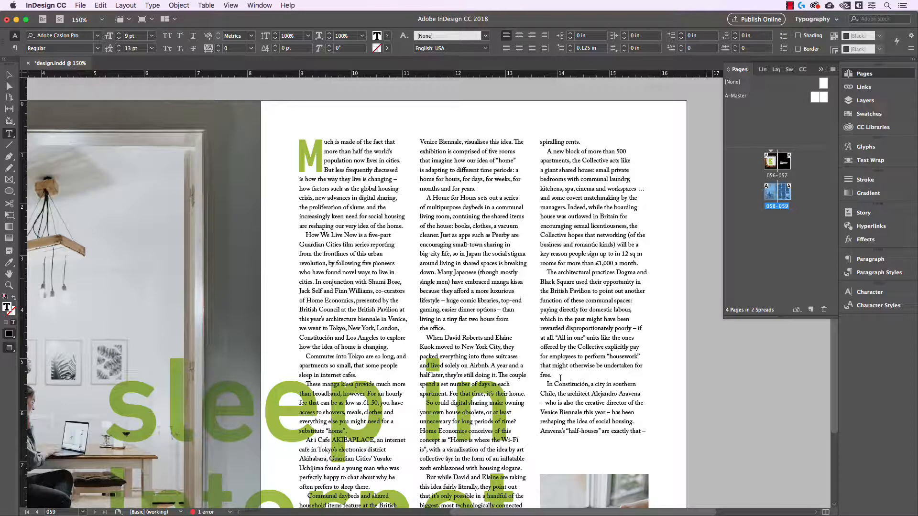
{"action": "type", "text": "w"}
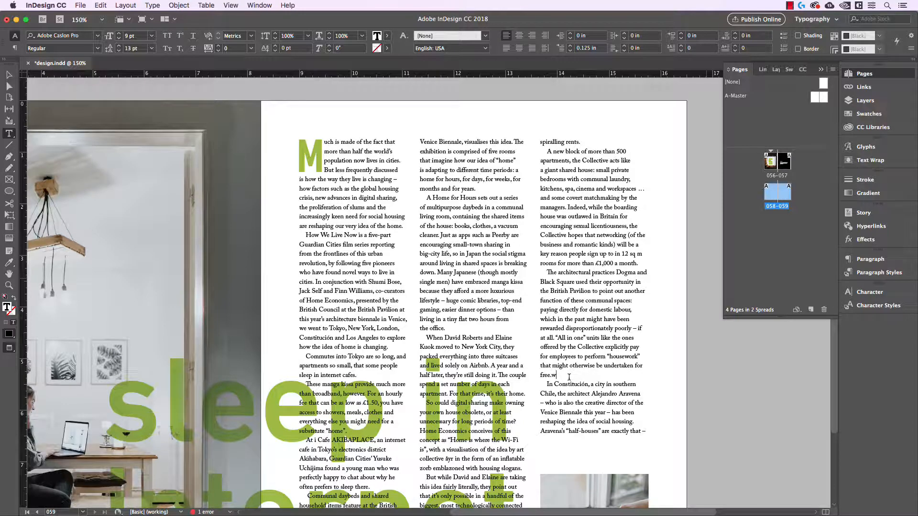
{"action": "type", "text": "W"}
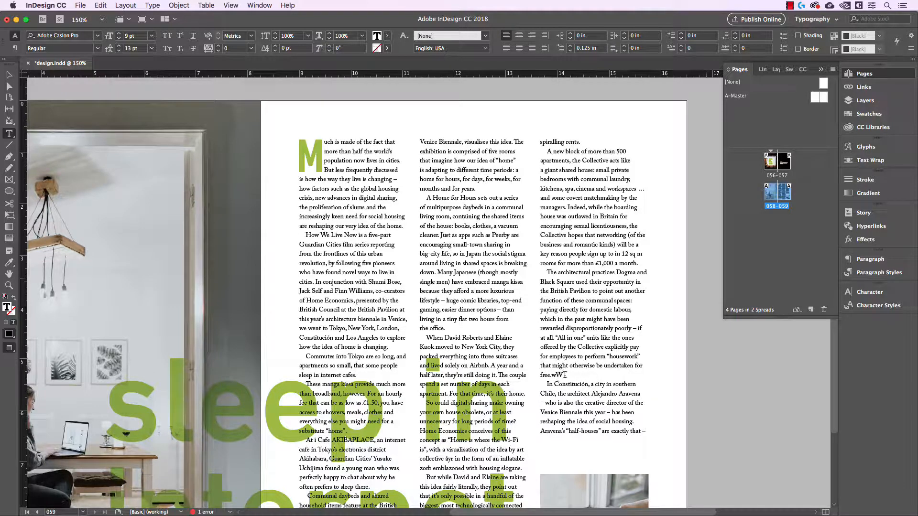
{"action": "key", "text": "BackSpace"}
{"action": "key", "text": "BackSpace"}
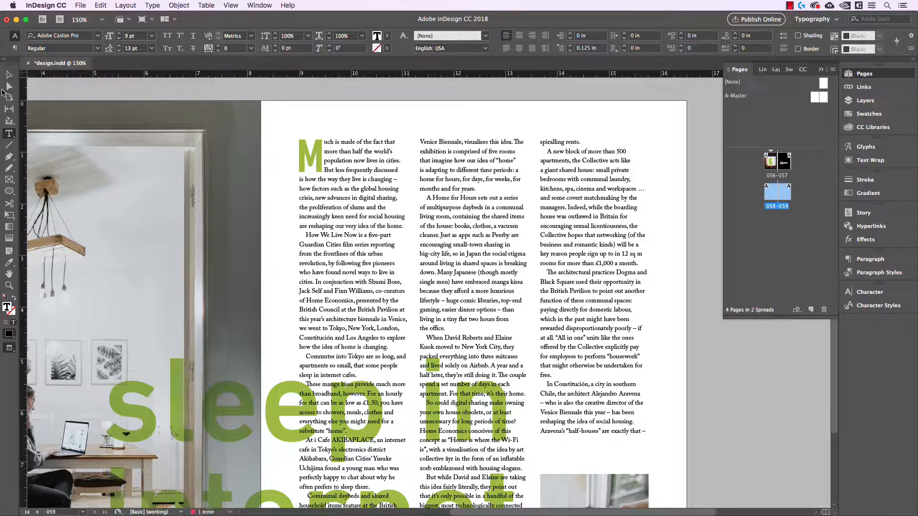
{"action": "left_click", "coordinate": [9, 78]}
{"action": "left_click", "coordinate": [272, 84]}
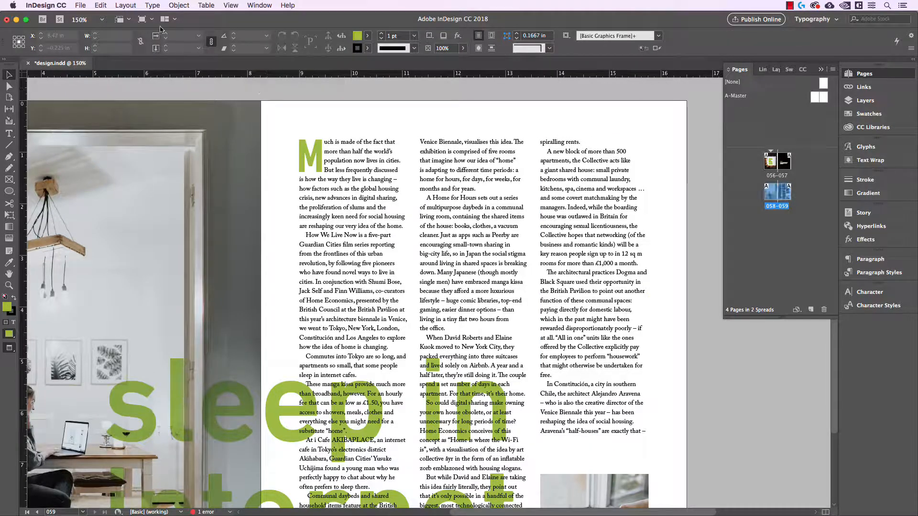
Step: Start a spelling check of the whole document and skip the uncapitalized-sentence flag on "by"
{"action": "left_click", "coordinate": [100, 5]}
{"action": "mouse_move", "coordinate": [176, 251]}
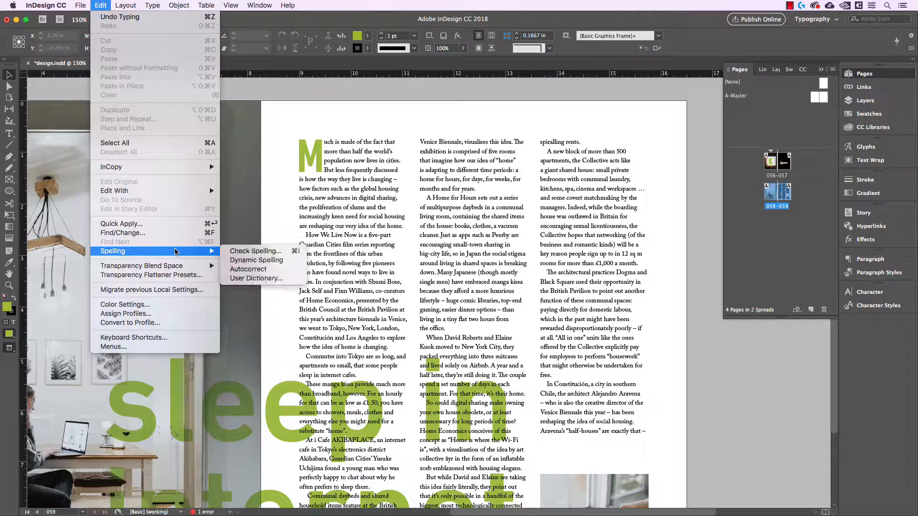
{"action": "left_click", "coordinate": [242, 251]}
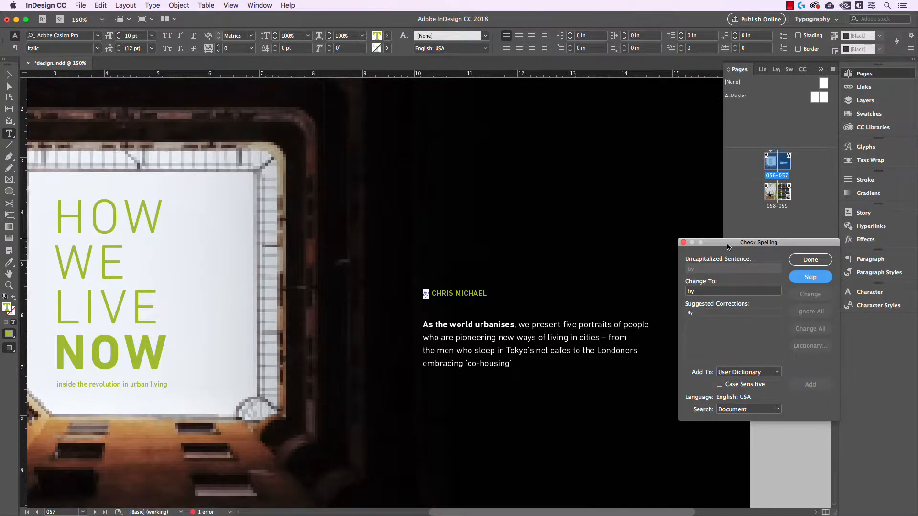
{"action": "left_click_drag", "start_coordinate": [728, 246], "coordinate": [592, 104]}
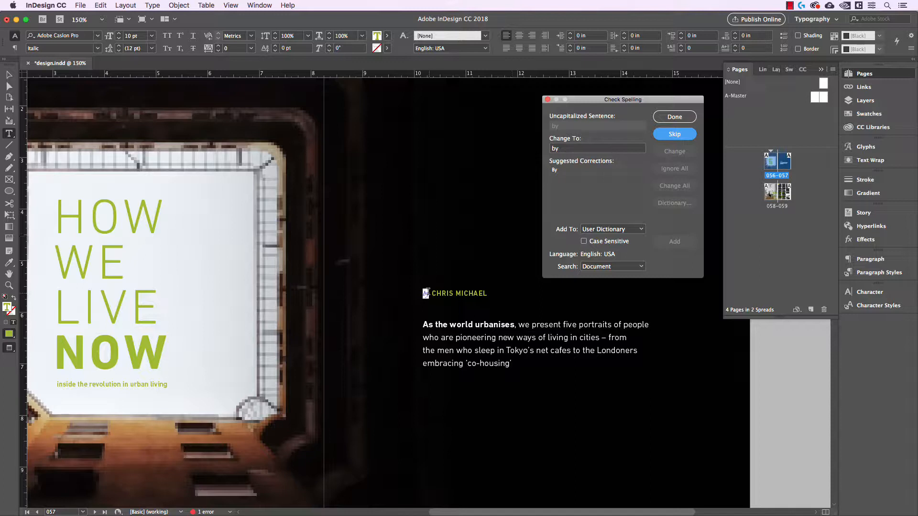
{"action": "left_click", "coordinate": [673, 138]}
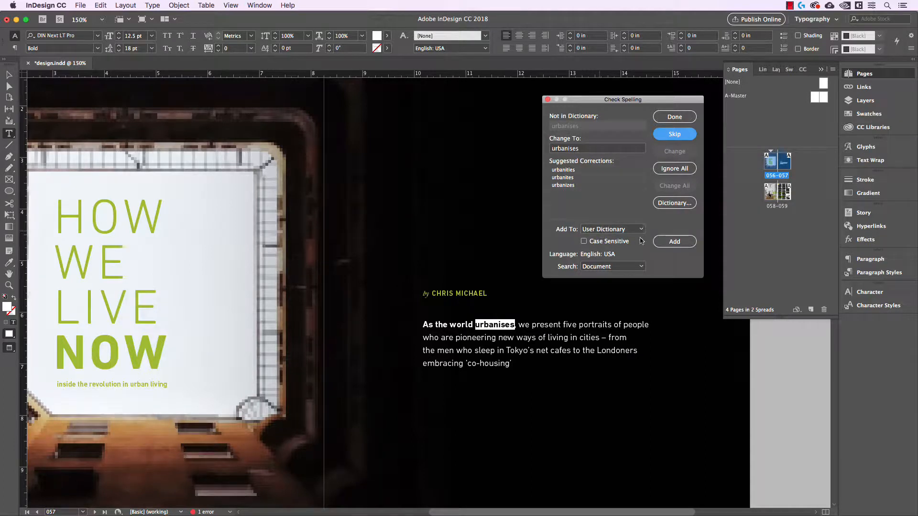
Step: Add "urbanises" to the user dictionary, end the spelling check and return to the Selection tool
{"action": "left_click", "coordinate": [670, 245]}
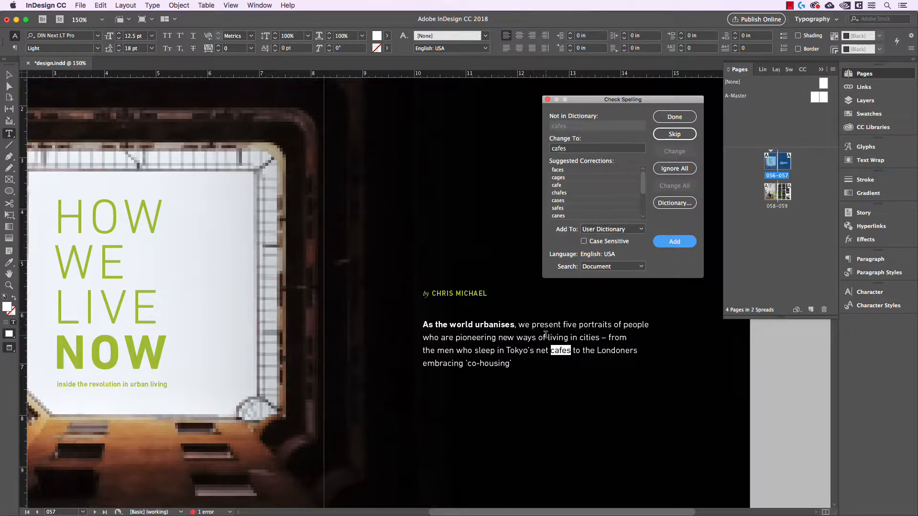
{"action": "left_click", "coordinate": [675, 118]}
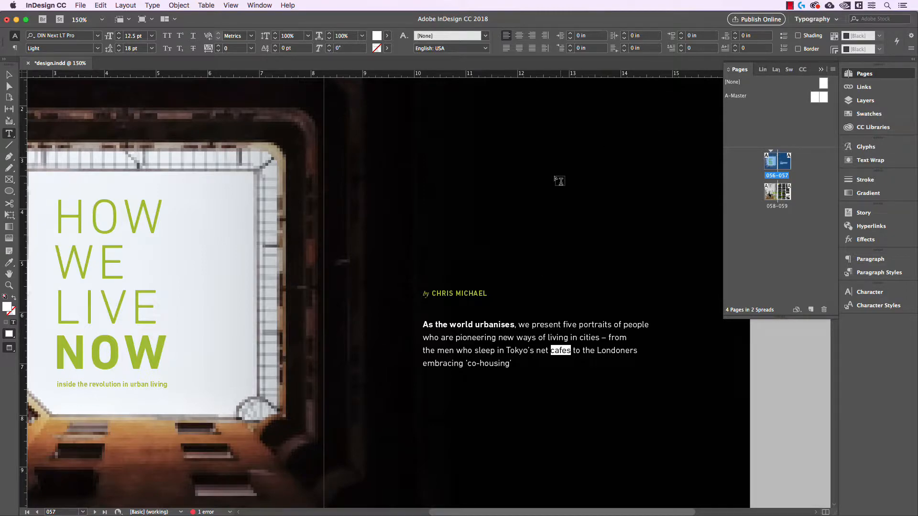
{"action": "left_click", "coordinate": [9, 74]}
Step: Bring the three-column article on page 059 into view with nothing selected and switch from Preview to Normal screen mode
{"action": "key", "text": "super+minus"}
{"action": "key", "text": "super+minus"}
{"action": "left_click_drag", "start_coordinate": [567, 408], "coordinate": [610, 196]}
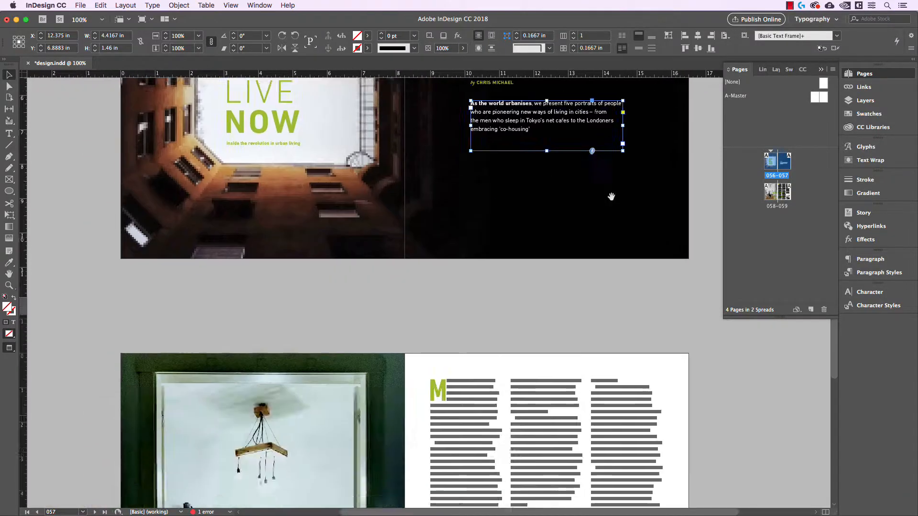
{"action": "left_click_drag", "start_coordinate": [625, 425], "coordinate": [602, 277]}
{"action": "scroll", "coordinate": [687, 316], "scroll_direction": "up", "scroll_amount": 2}
{"action": "left_click_drag", "start_coordinate": [676, 303], "coordinate": [695, 297]}
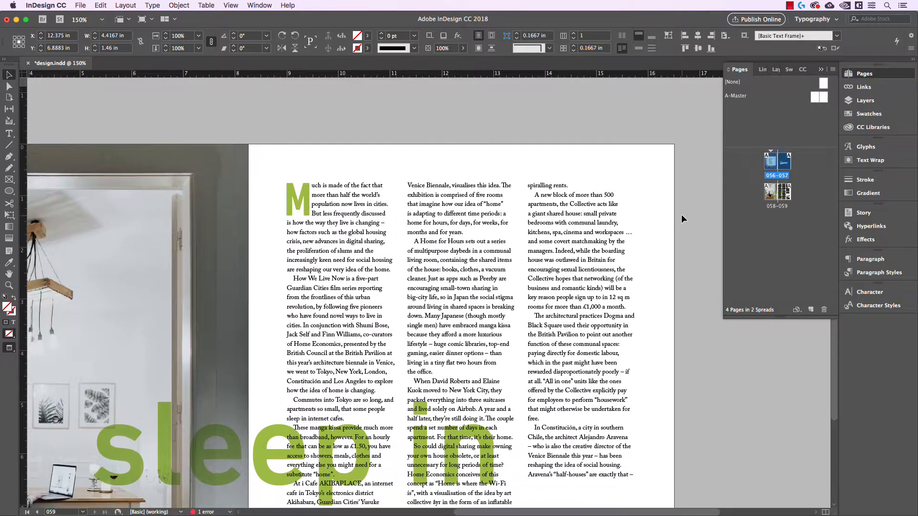
{"action": "left_click", "coordinate": [681, 218]}
{"action": "key", "text": "w"}
{"action": "scroll", "coordinate": [430, 257], "scroll_direction": "up", "scroll_amount": 1}
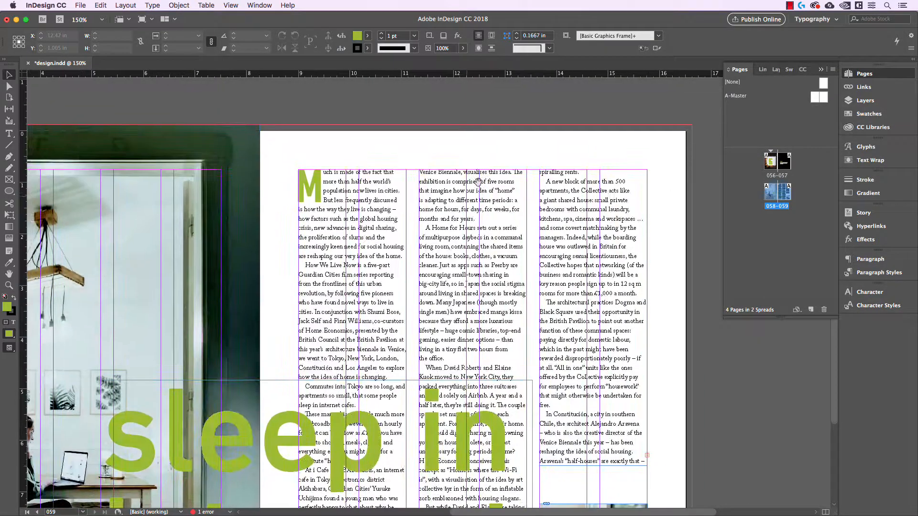
{"action": "left_click_drag", "start_coordinate": [491, 206], "coordinate": [468, 188]}
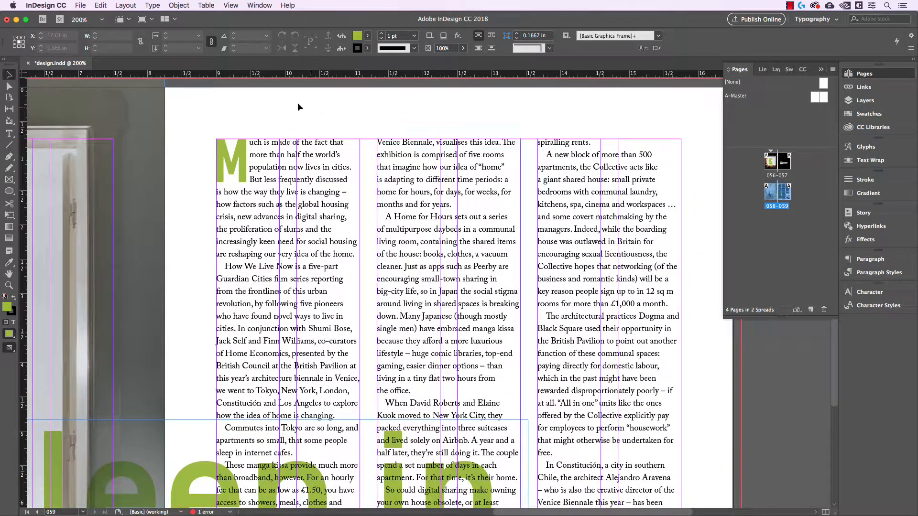
Step: Enable Dynamic Spelling in the Spelling preferences, keeping red and green as the underline colors
{"action": "left_click", "coordinate": [46, 6]}
{"action": "mouse_move", "coordinate": [50, 25]}
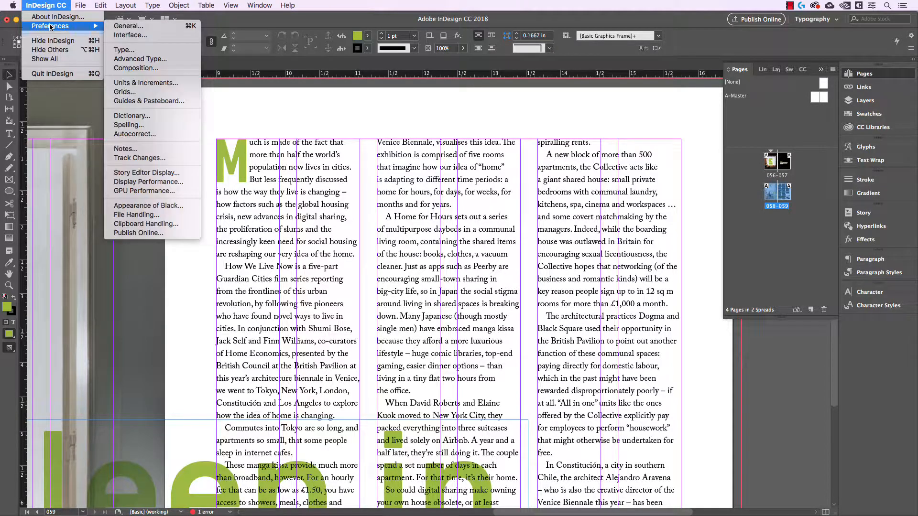
{"action": "left_click", "coordinate": [165, 130]}
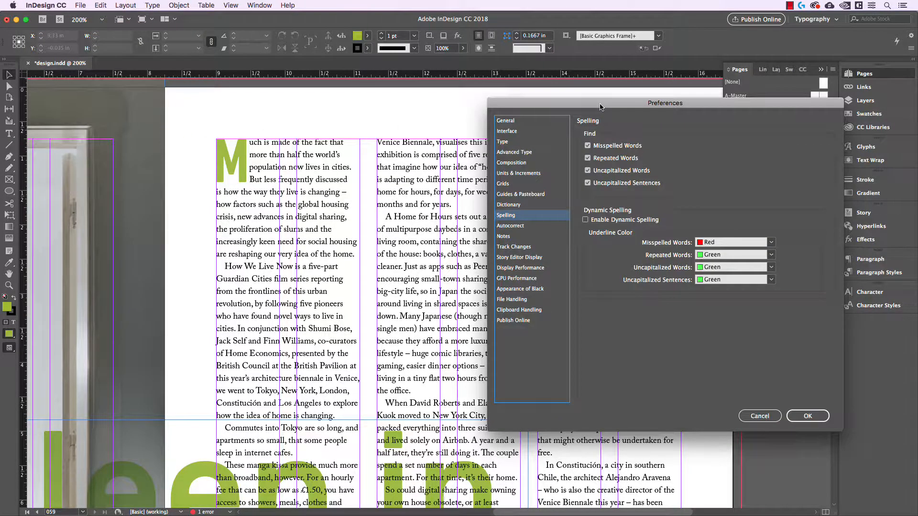
{"action": "left_click_drag", "start_coordinate": [601, 104], "coordinate": [506, 60]}
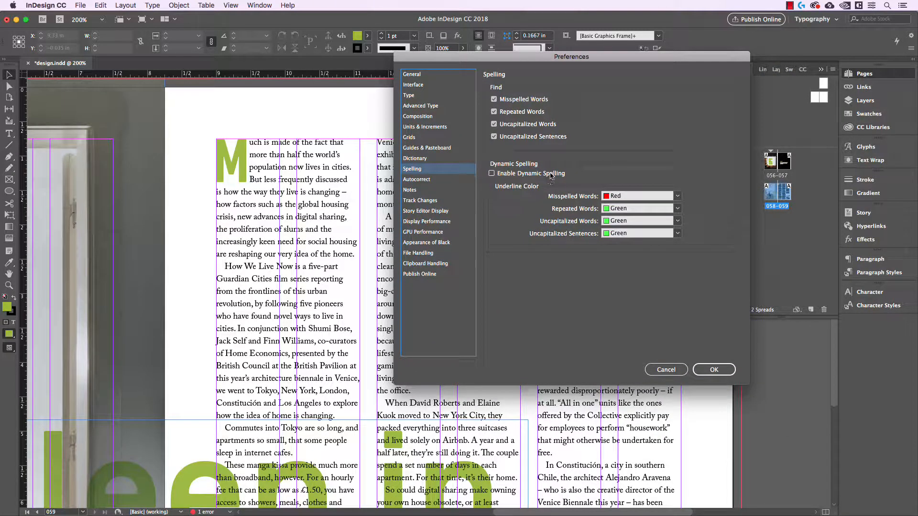
{"action": "left_click", "coordinate": [491, 174]}
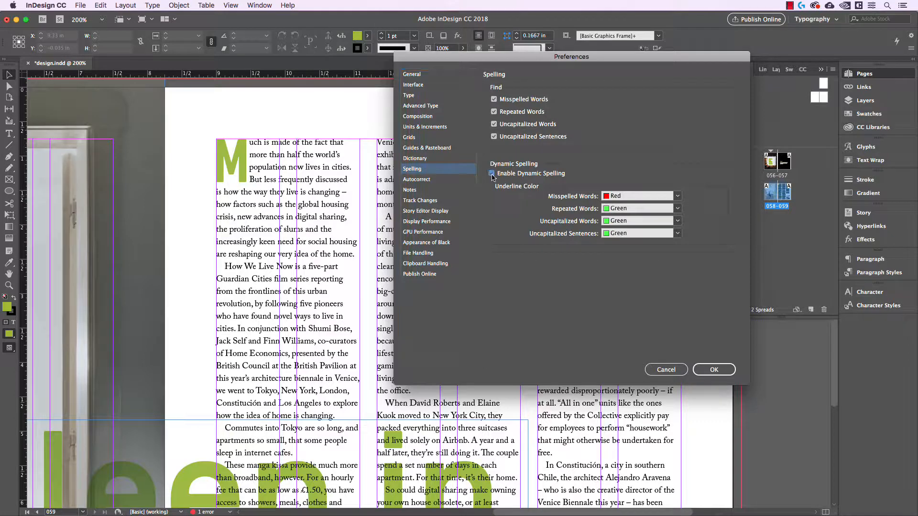
{"action": "left_click", "coordinate": [712, 370]}
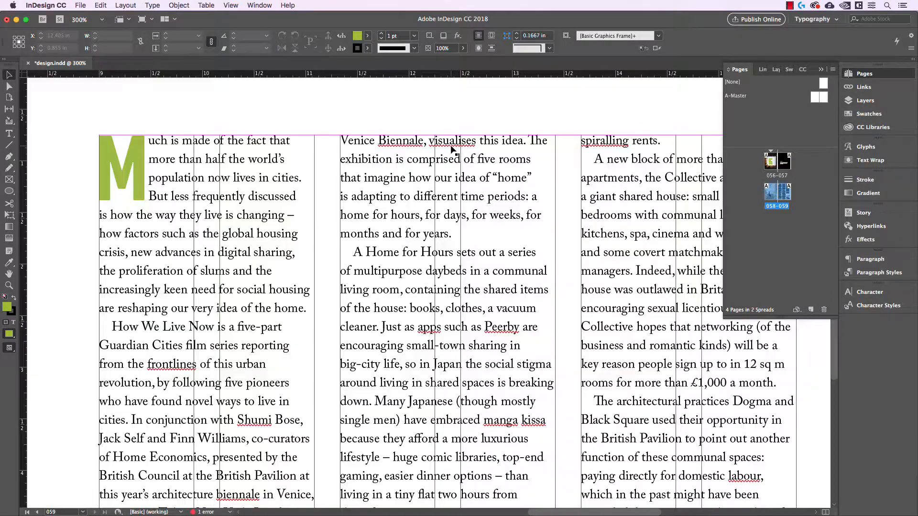
Step: Examine the words underlined as misspelled across the article's columns on page 059
{"action": "scroll", "coordinate": [451, 139], "scroll_direction": "up", "scroll_amount": 4}
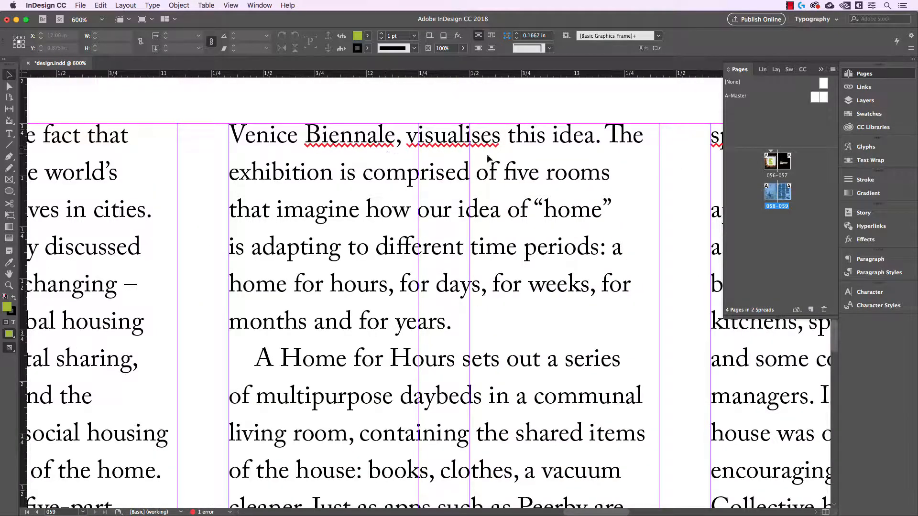
{"action": "scroll", "coordinate": [581, 160], "scroll_direction": "right", "scroll_amount": 5}
{"action": "scroll", "coordinate": [526, 208], "scroll_direction": "down", "scroll_amount": 1}
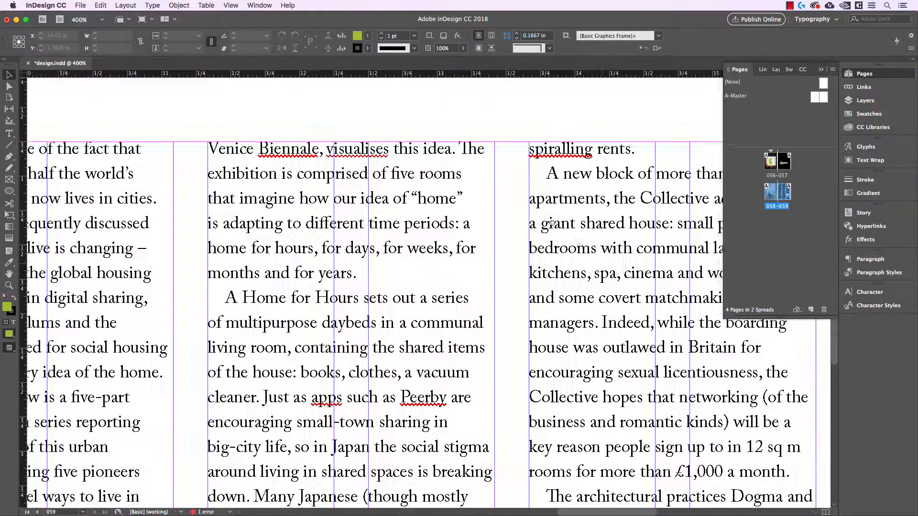
{"action": "left_click_drag", "start_coordinate": [612, 304], "coordinate": [525, 248]}
{"action": "left_click_drag", "start_coordinate": [522, 285], "coordinate": [572, 304]}
{"action": "scroll", "coordinate": [545, 310], "scroll_direction": "down", "scroll_amount": 1}
{"action": "left_click_drag", "start_coordinate": [511, 323], "coordinate": [653, 248]}
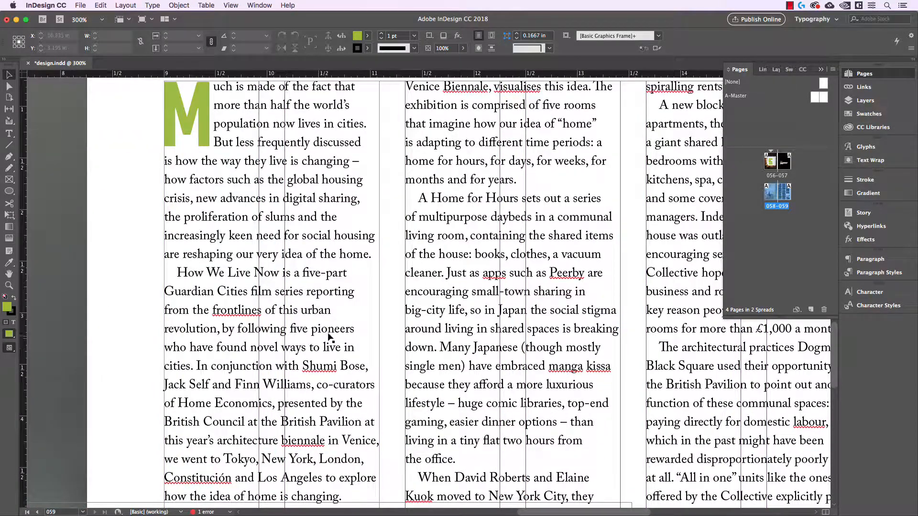
{"action": "scroll", "coordinate": [301, 320], "scroll_direction": "down", "scroll_amount": 2}
{"action": "scroll", "coordinate": [311, 306], "scroll_direction": "down", "scroll_amount": 2}
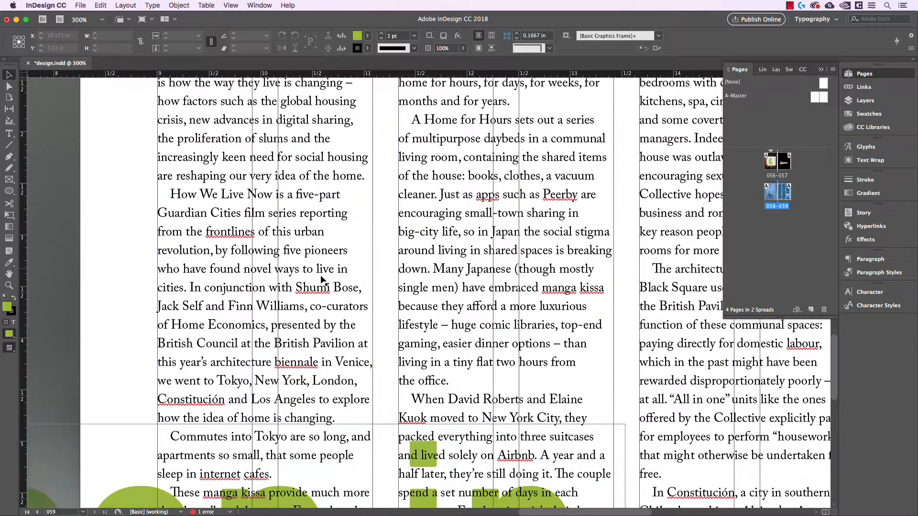
Step: Highlight the flagged name and "frontlines" in the first column, review the underlined words down the page, and deselect the text frame
{"action": "double_click", "coordinate": [317, 290]}
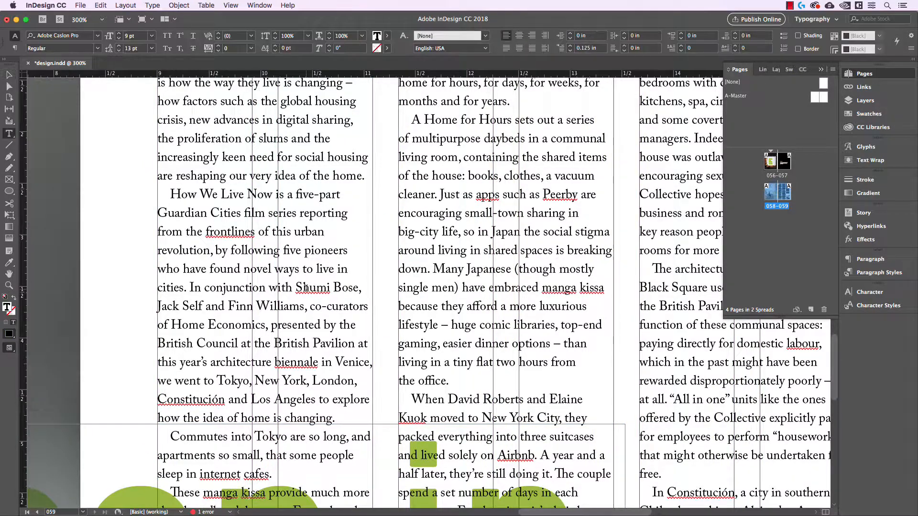
{"action": "left_click_drag", "start_coordinate": [303, 288], "coordinate": [328, 289]}
{"action": "left_click_drag", "start_coordinate": [206, 233], "coordinate": [253, 232]}
{"action": "left_click", "coordinate": [237, 232]}
{"action": "scroll", "coordinate": [297, 310], "scroll_direction": "down", "scroll_amount": 1}
{"action": "scroll", "coordinate": [297, 310], "scroll_direction": "down", "scroll_amount": 1}
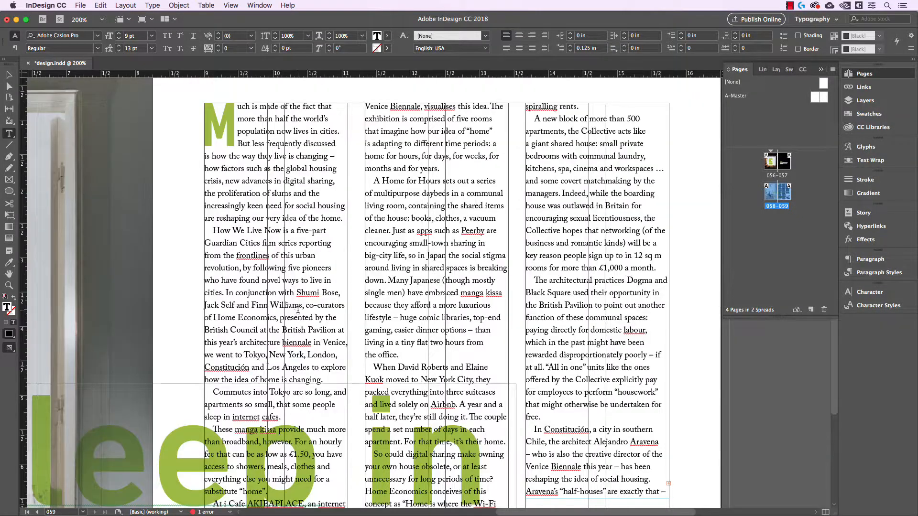
{"action": "scroll", "coordinate": [298, 310], "scroll_direction": "down", "scroll_amount": 3}
{"action": "scroll", "coordinate": [298, 310], "scroll_direction": "down", "scroll_amount": 1}
{"action": "scroll", "coordinate": [300, 313], "scroll_direction": "down", "scroll_amount": 5}
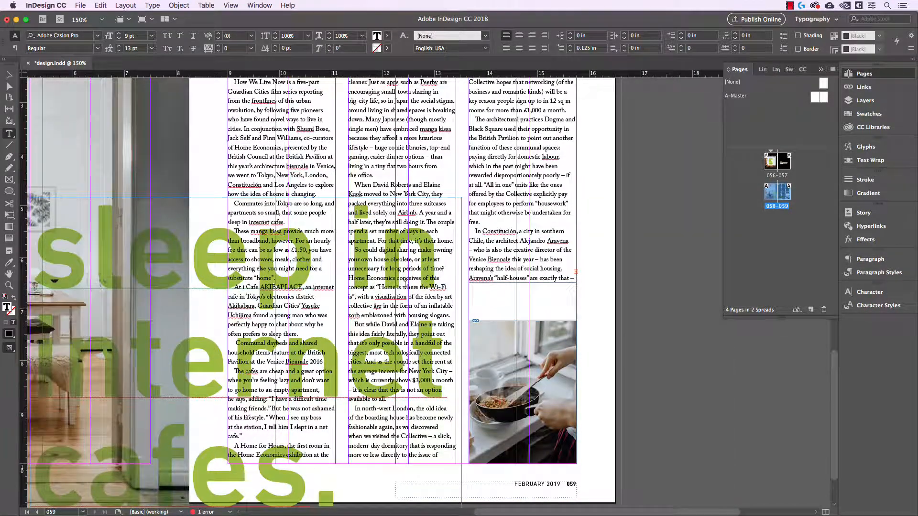
{"action": "scroll", "coordinate": [401, 267], "scroll_direction": "down", "scroll_amount": 1}
{"action": "key", "text": "Escape"}
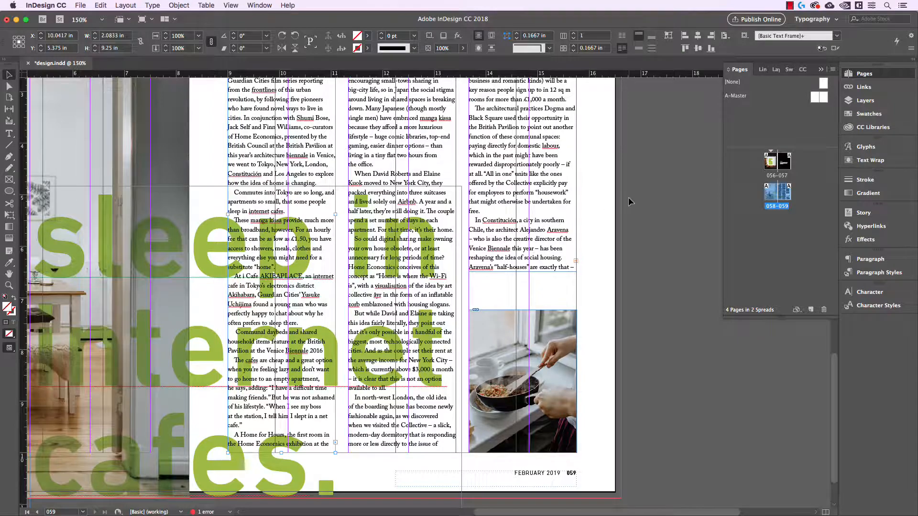
{"action": "left_click", "coordinate": [635, 188]}
Step: Toggle between Preview and Normal screen modes to compare the article with and without spelling underlines, ending in Normal mode
{"action": "scroll", "coordinate": [635, 189], "scroll_direction": "down", "scroll_amount": 1}
{"action": "scroll", "coordinate": [643, 219], "scroll_direction": "up", "scroll_amount": 4}
{"action": "key", "text": "w"}
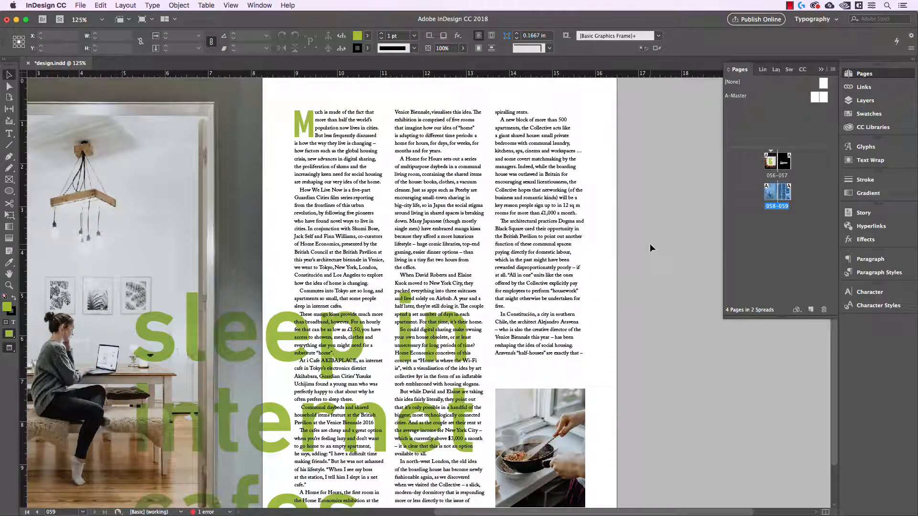
{"action": "key", "text": "w"}
{"action": "key", "text": "w"}
{"action": "key", "text": "w"}
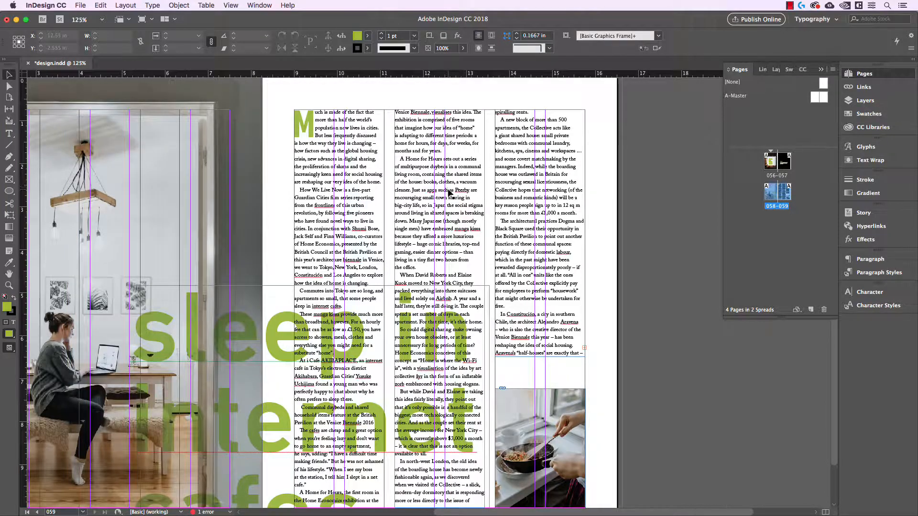
{"action": "scroll", "coordinate": [450, 193], "scroll_direction": "up", "scroll_amount": 3, "text": "alt"}
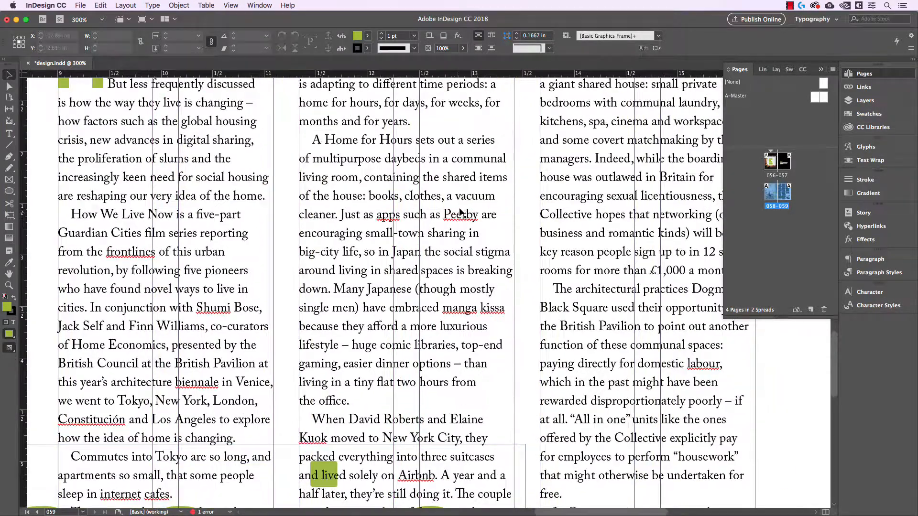